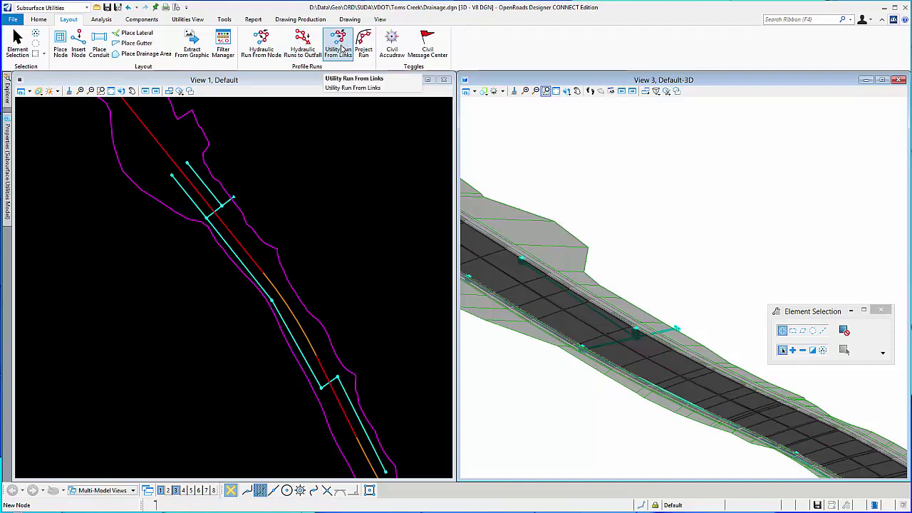
Start a new profile run named 'Profile 1' with the Geom_Temp feature definition
left_click(342, 48)
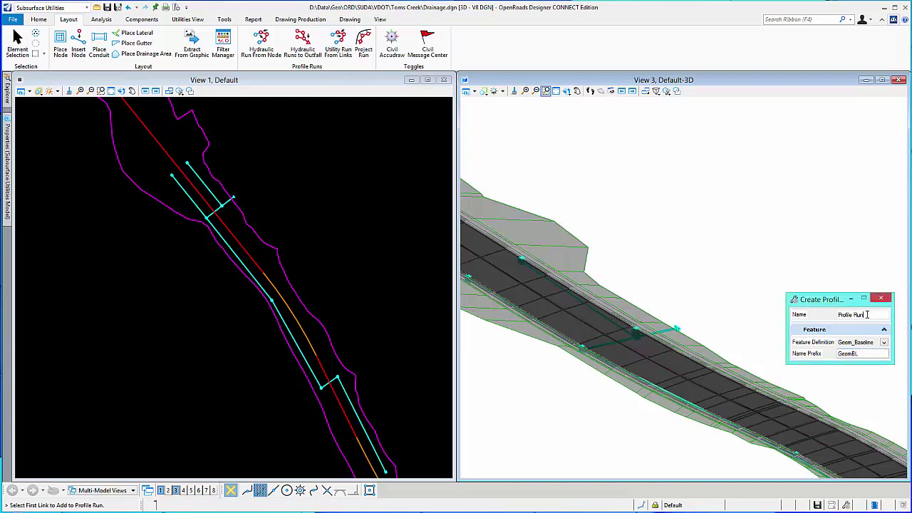
left_click_drag(868, 314, 820, 322)
type("Pro")
type("of")
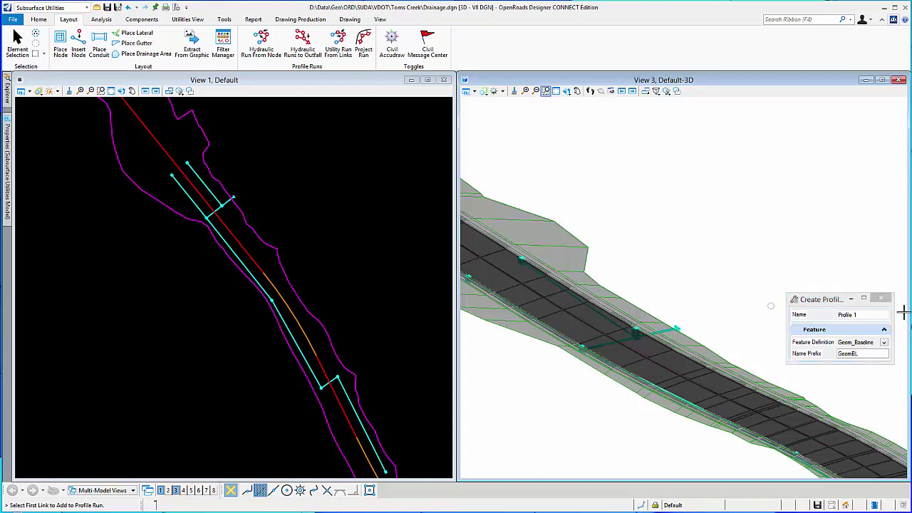
left_click(884, 343)
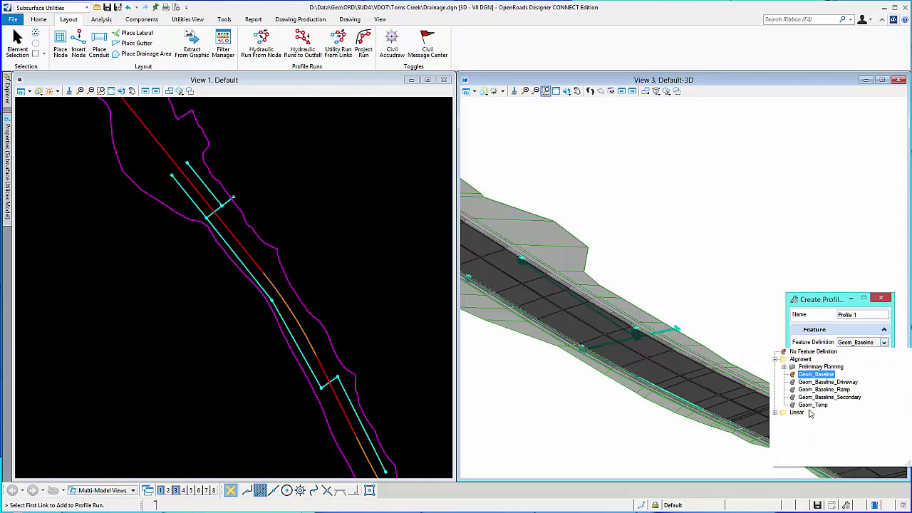
left_click(812, 404)
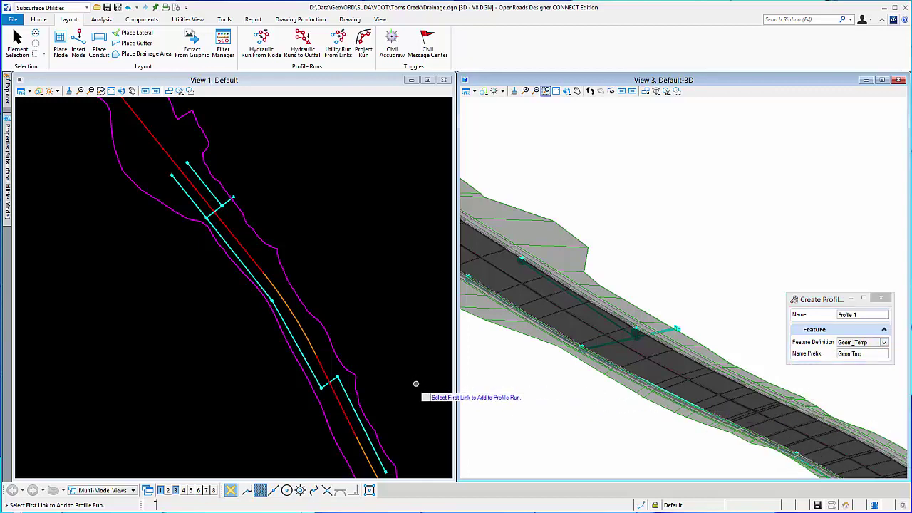
Pick the three storm pipe links from lowest to upper, then reset to create Profile 1
left_click(354, 407)
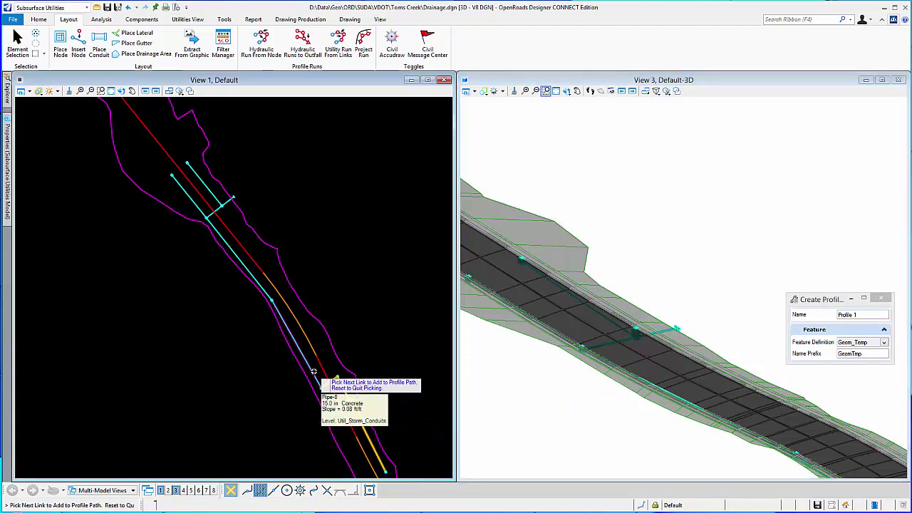
left_click(312, 371)
left_click(269, 296)
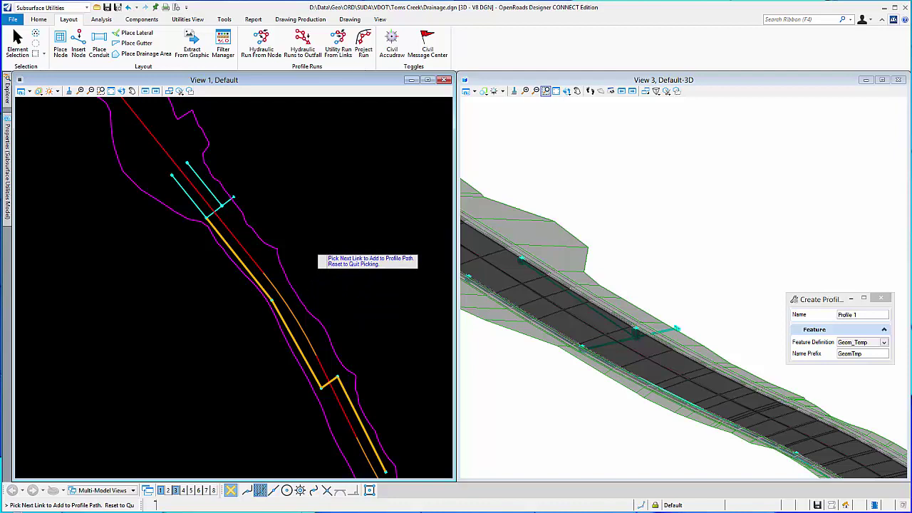
right_click(283, 204)
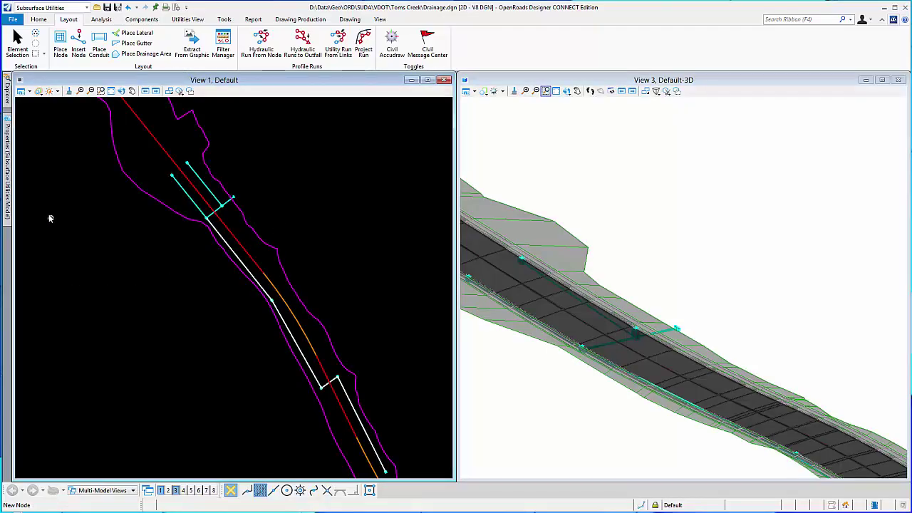
Open View 2, then choose Open Profile Model for Profile 1 under Explorer's Profile Runs
left_click(169, 492)
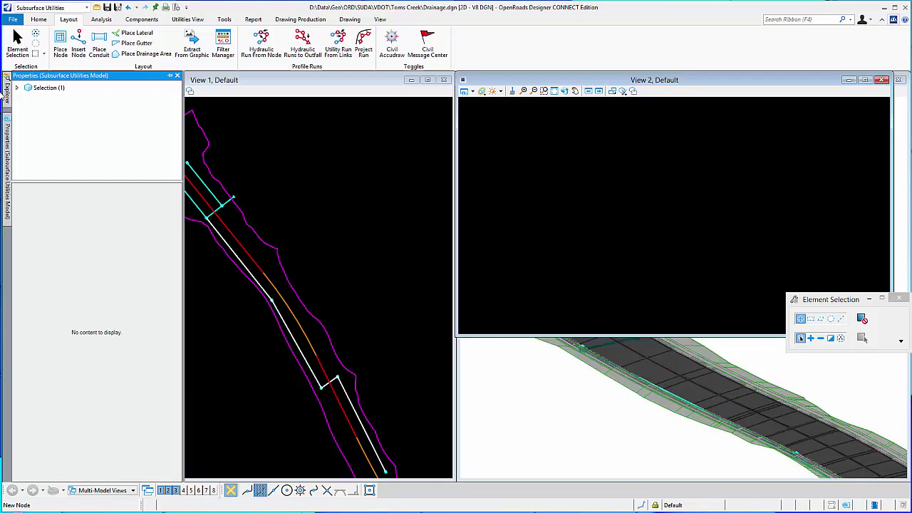
left_click(8, 86)
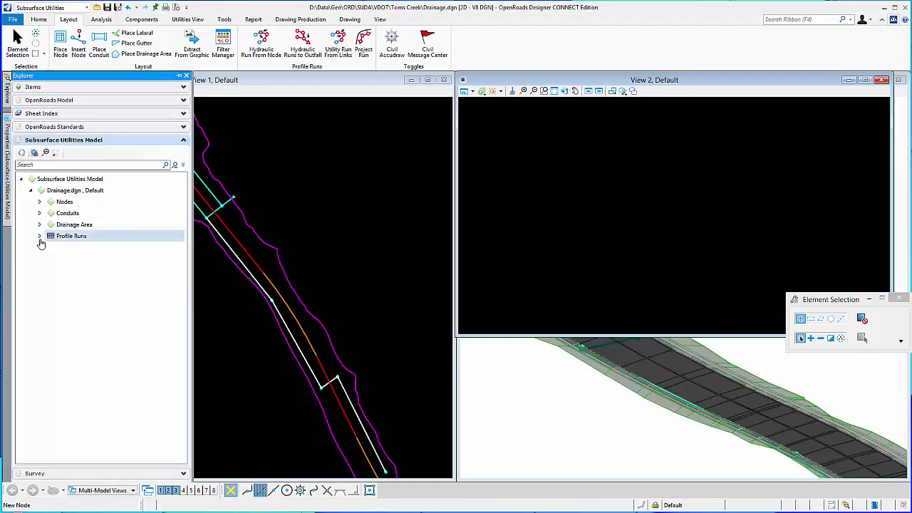
left_click(40, 237)
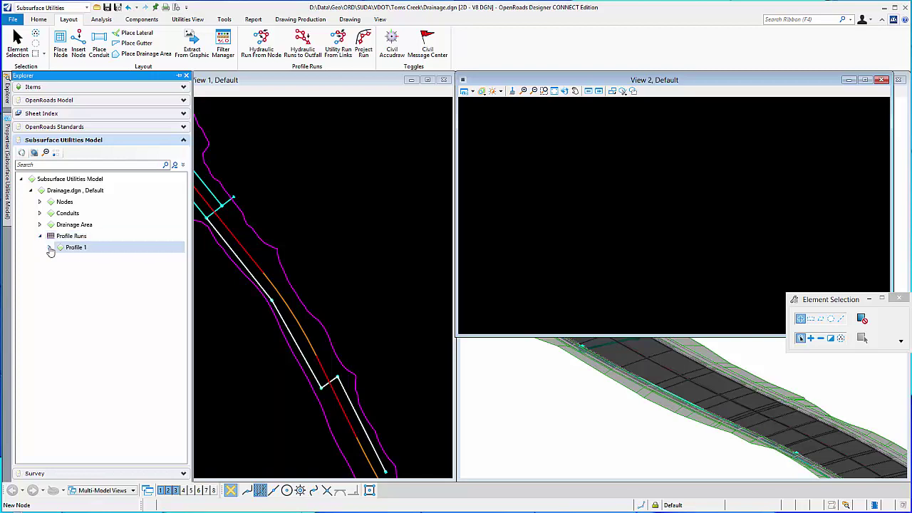
right_click(77, 251)
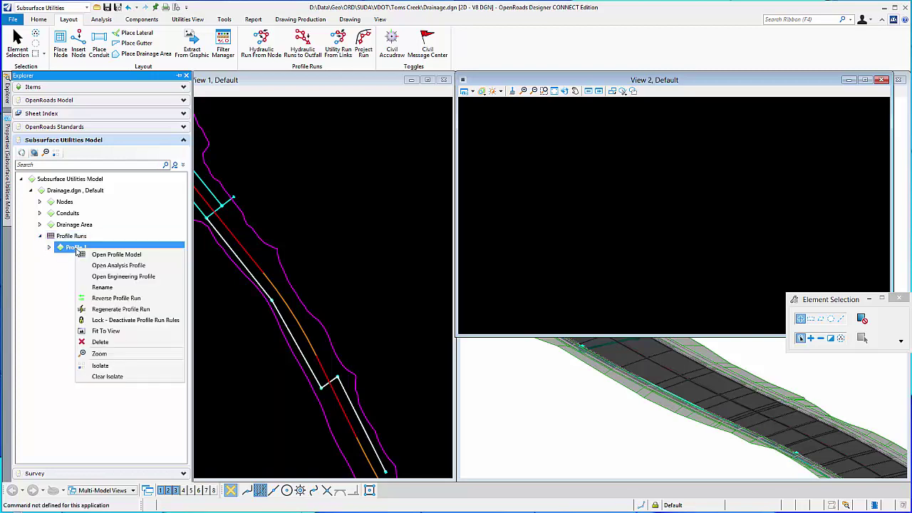
left_click(101, 258)
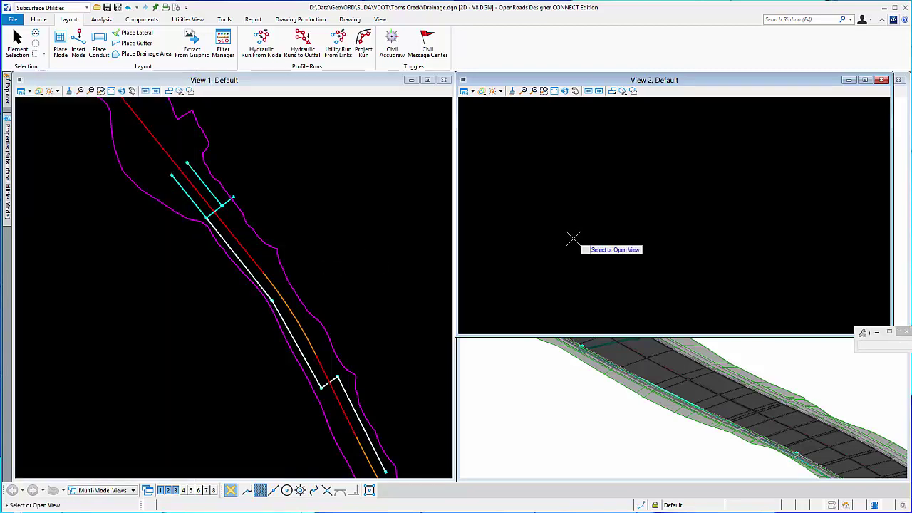
Display Profile 1's pipe profile in View 2, review it, then close that view
left_click(574, 240)
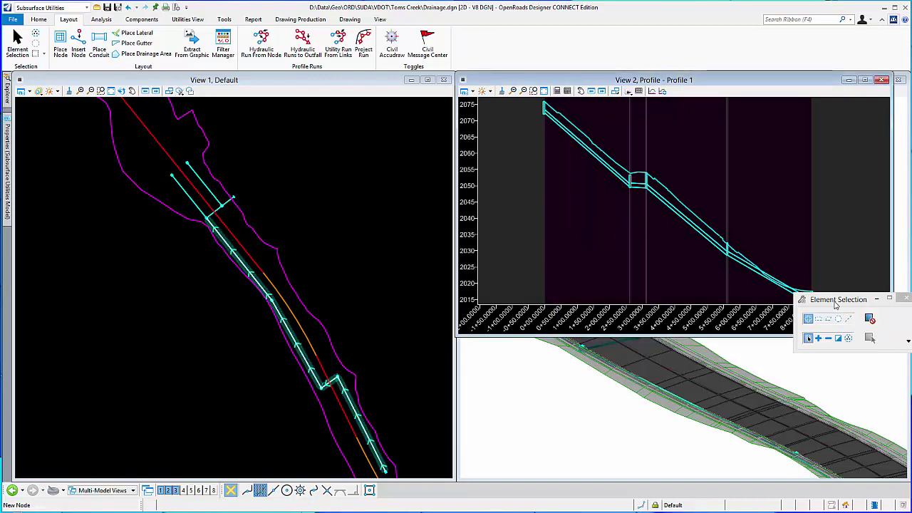
left_click_drag(834, 300, 827, 351)
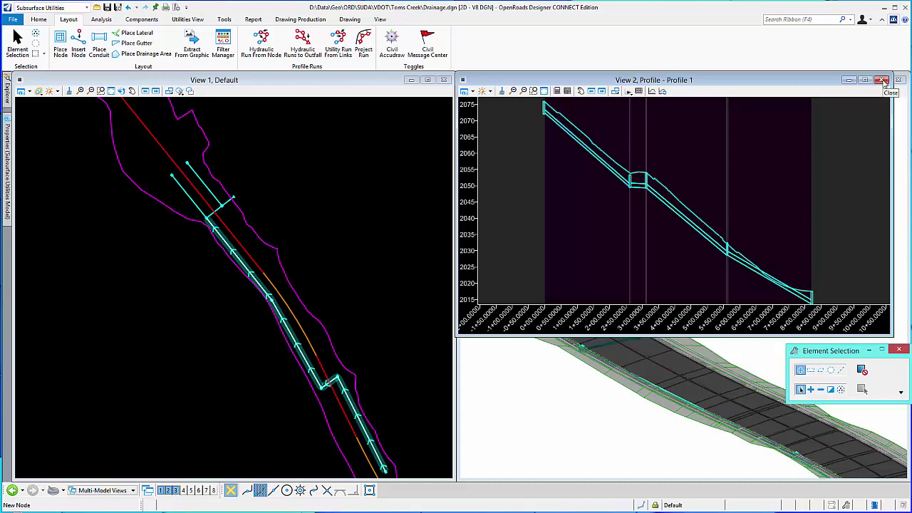
left_click(884, 80)
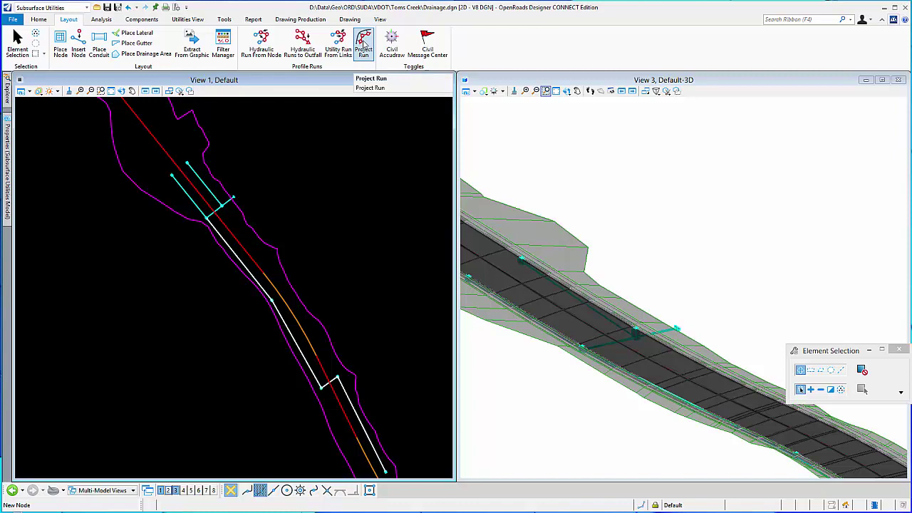
Project the Profile 1 storm pipe run onto the Geom_Baseline alignment
left_click(364, 41)
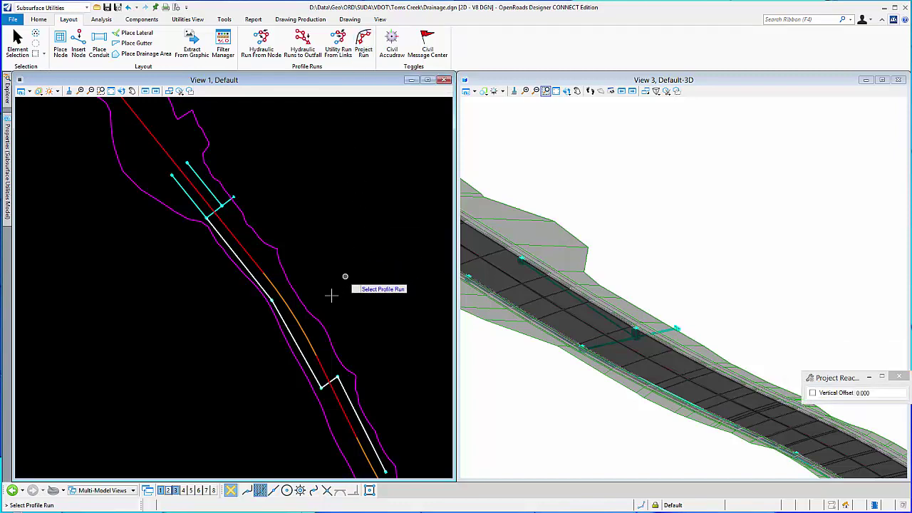
mouse_move(294, 337)
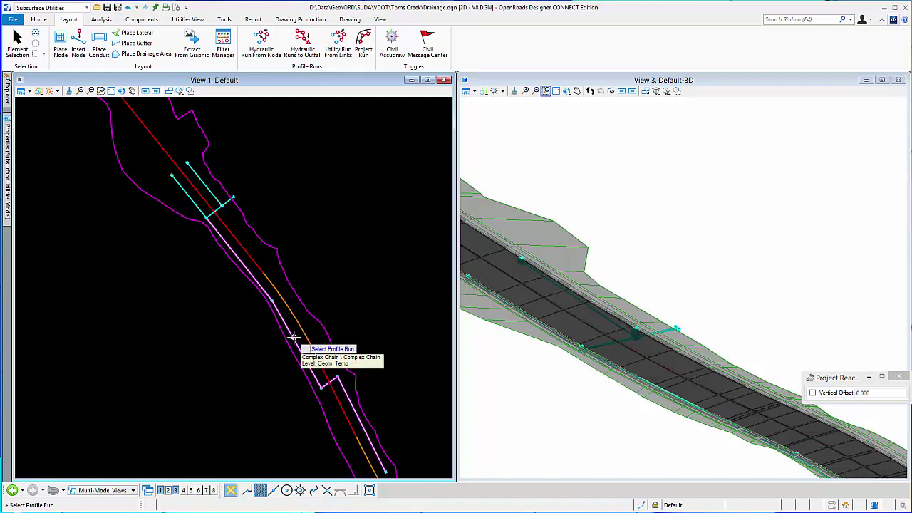
left_click(294, 338)
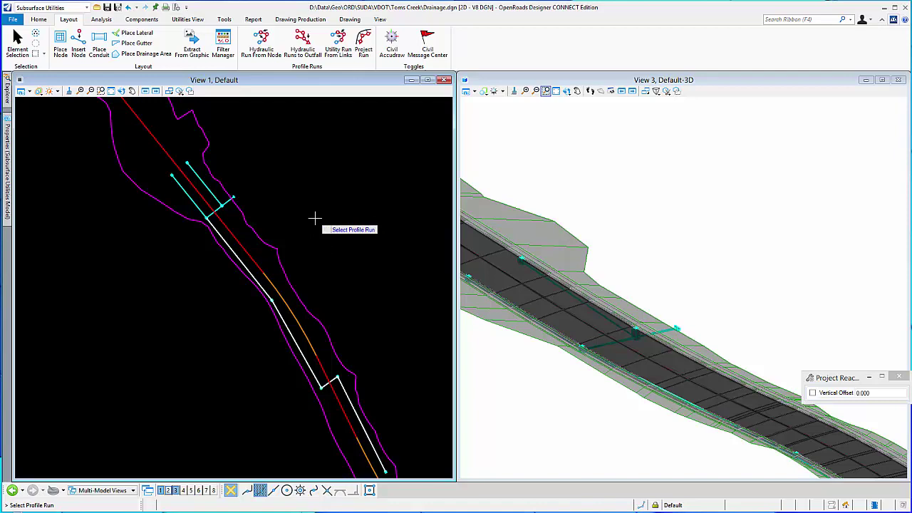
right_click(316, 219)
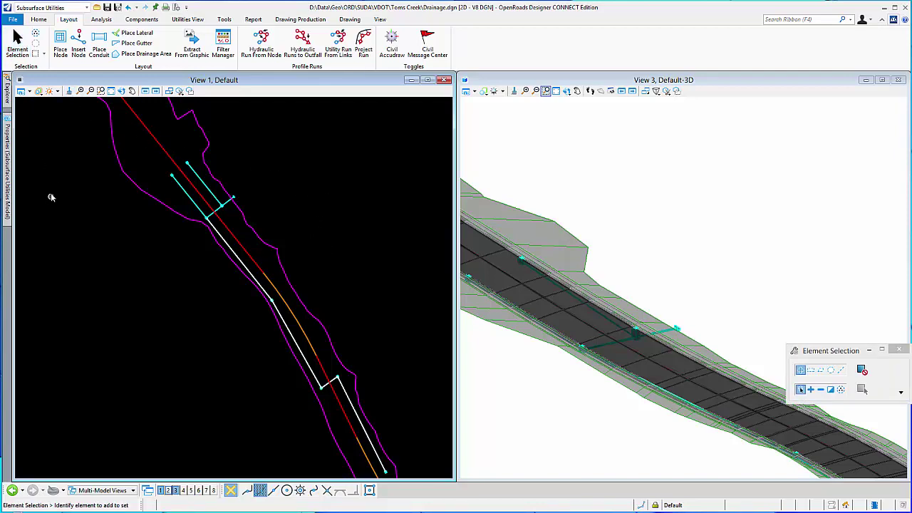
Open the Geom_Baseline alignment's profile model in View 2, showing the projected pipes
left_click(232, 238)
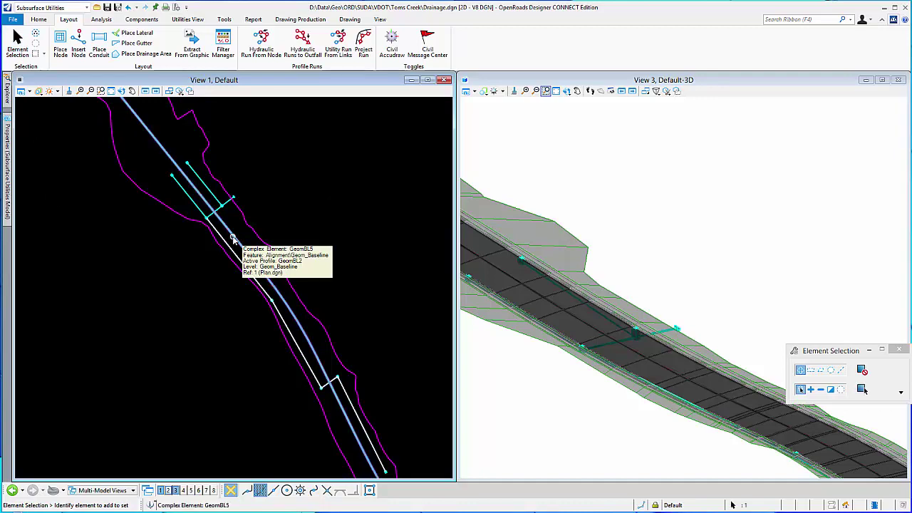
left_click(282, 297)
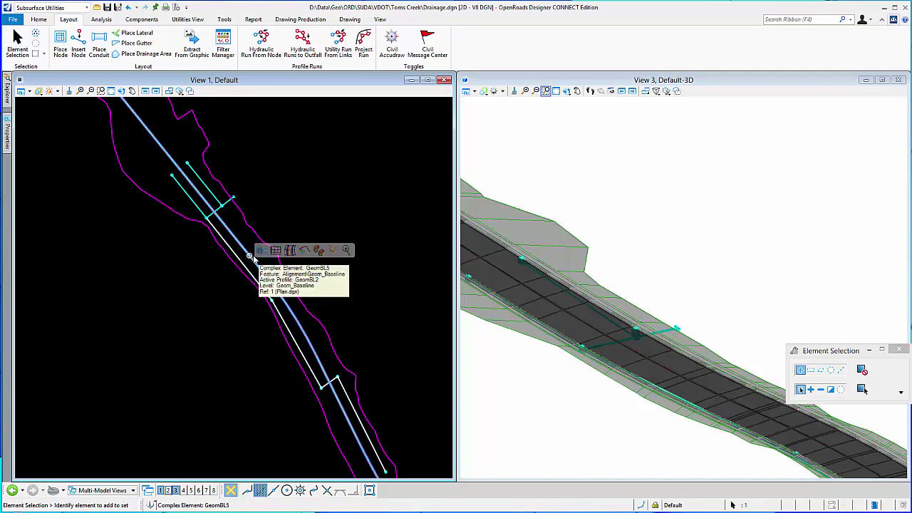
left_click(275, 251)
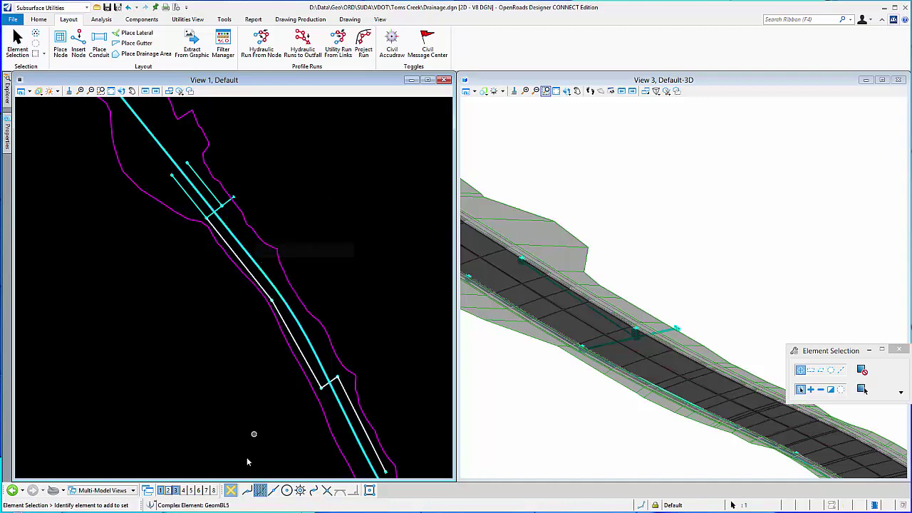
left_click(258, 265)
left_click(283, 258)
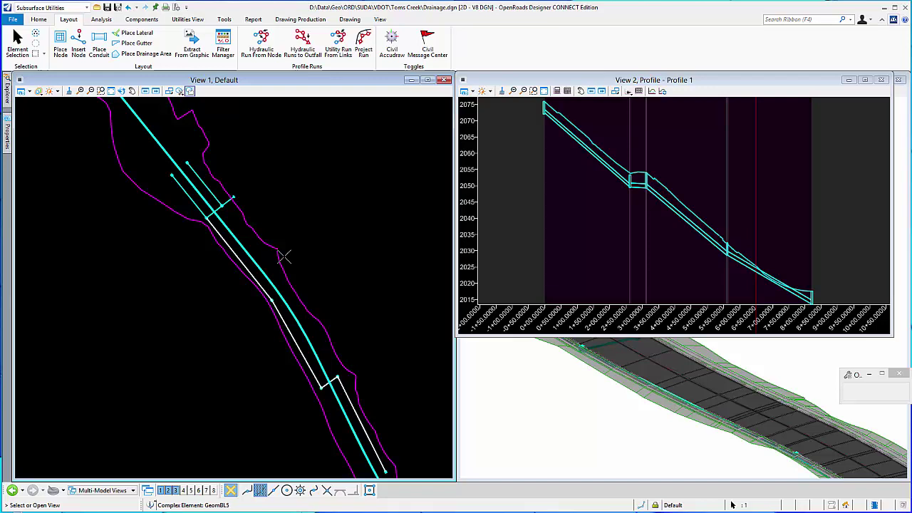
left_click(601, 213)
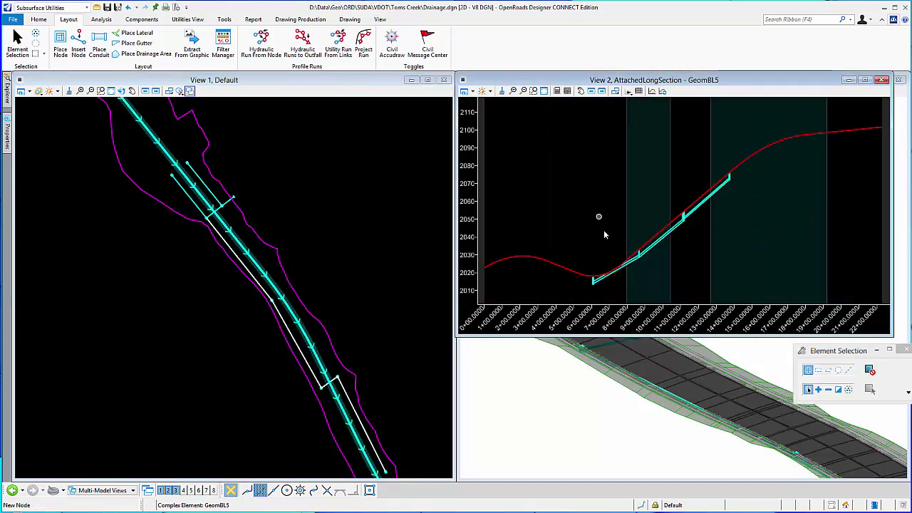
scroll(592, 289, "up", 2)
scroll(598, 287, "up", 1)
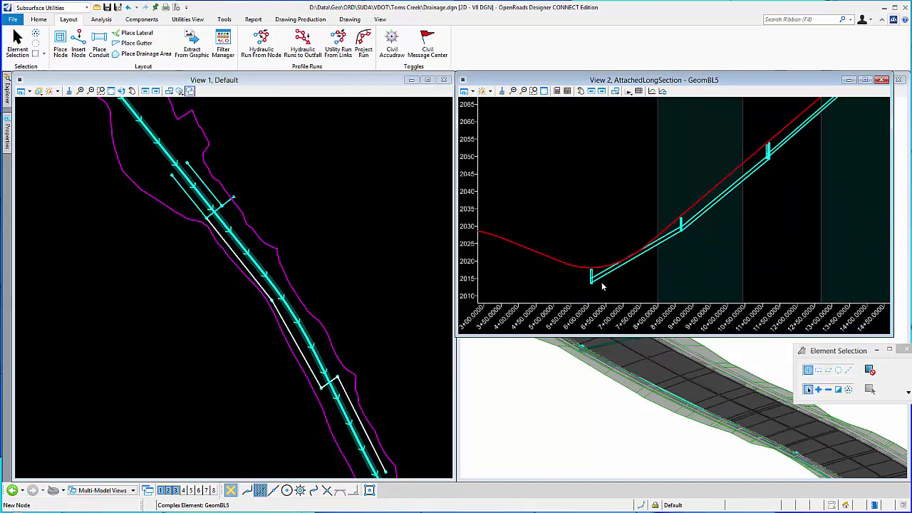
scroll(603, 285, "up", 1)
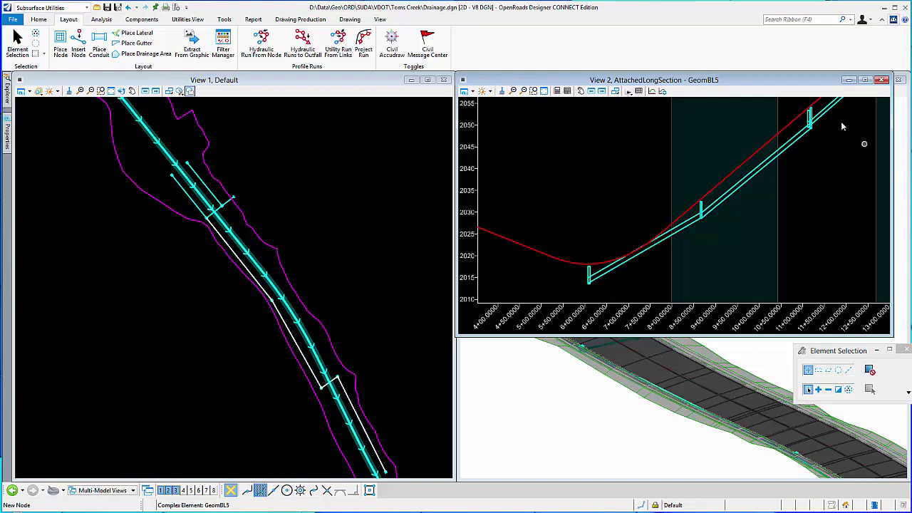
scroll(830, 113, "up", 1)
scroll(812, 117, "up", 2)
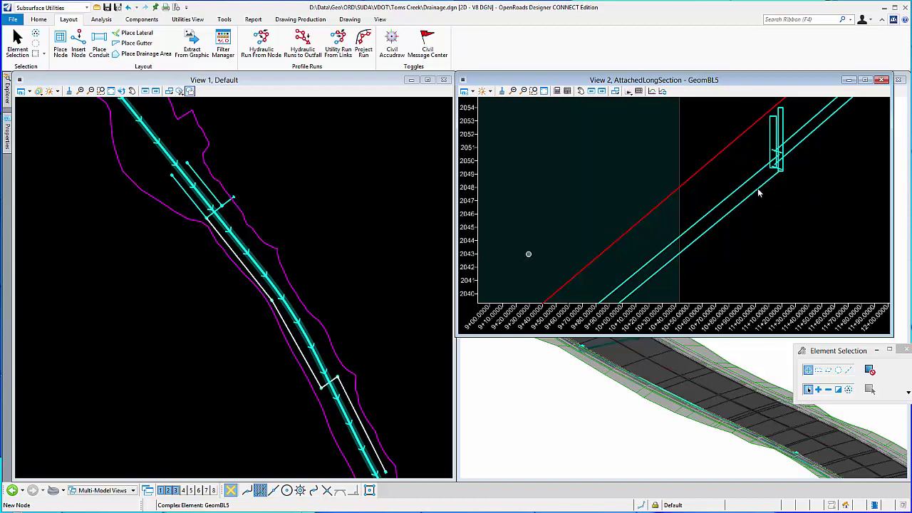
scroll(761, 193, "down", 1)
scroll(769, 214, "down", 1)
scroll(776, 225, "down", 1)
scroll(777, 227, "down", 1)
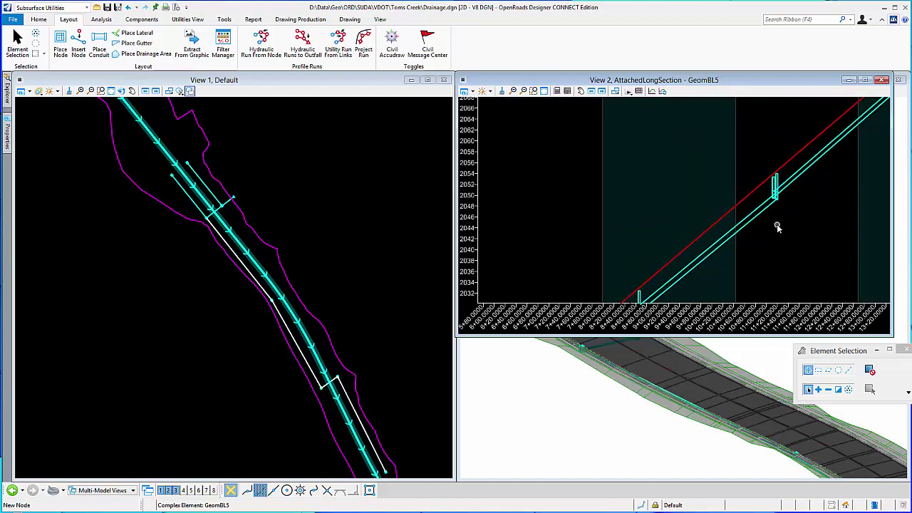